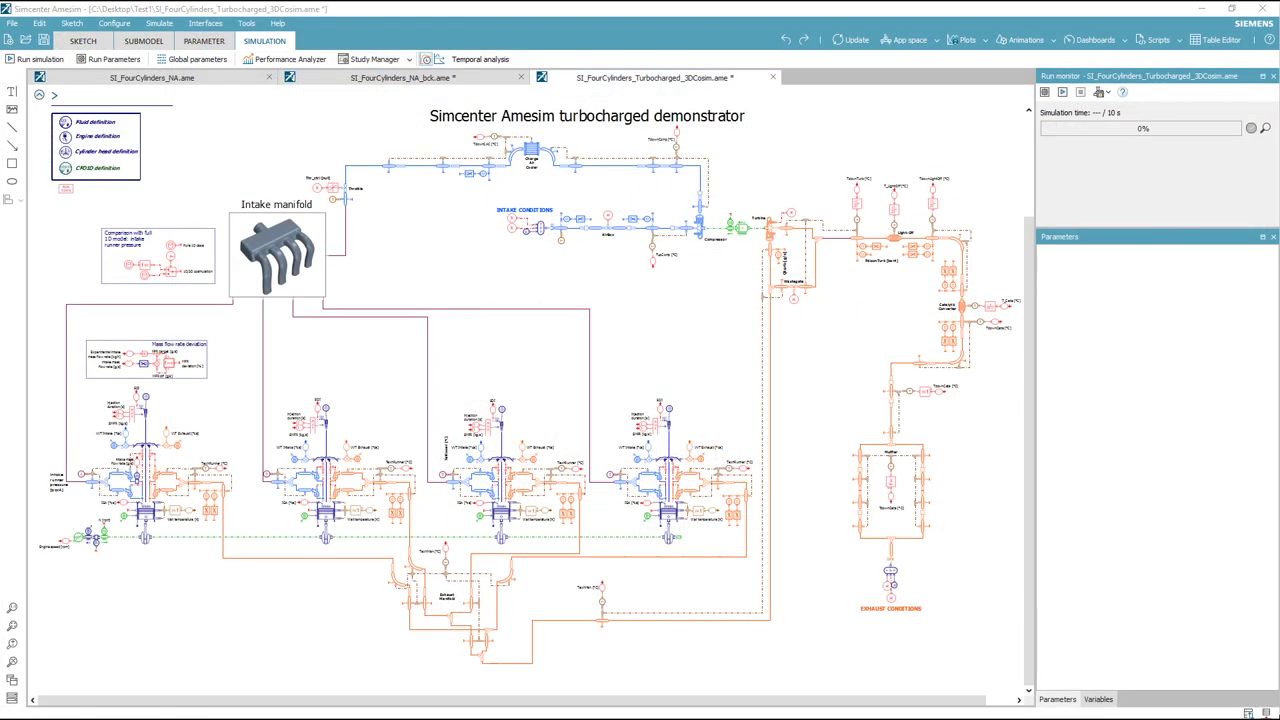
Select the Intake manifold block to display its co-simulation parameters
left_click(309, 294)
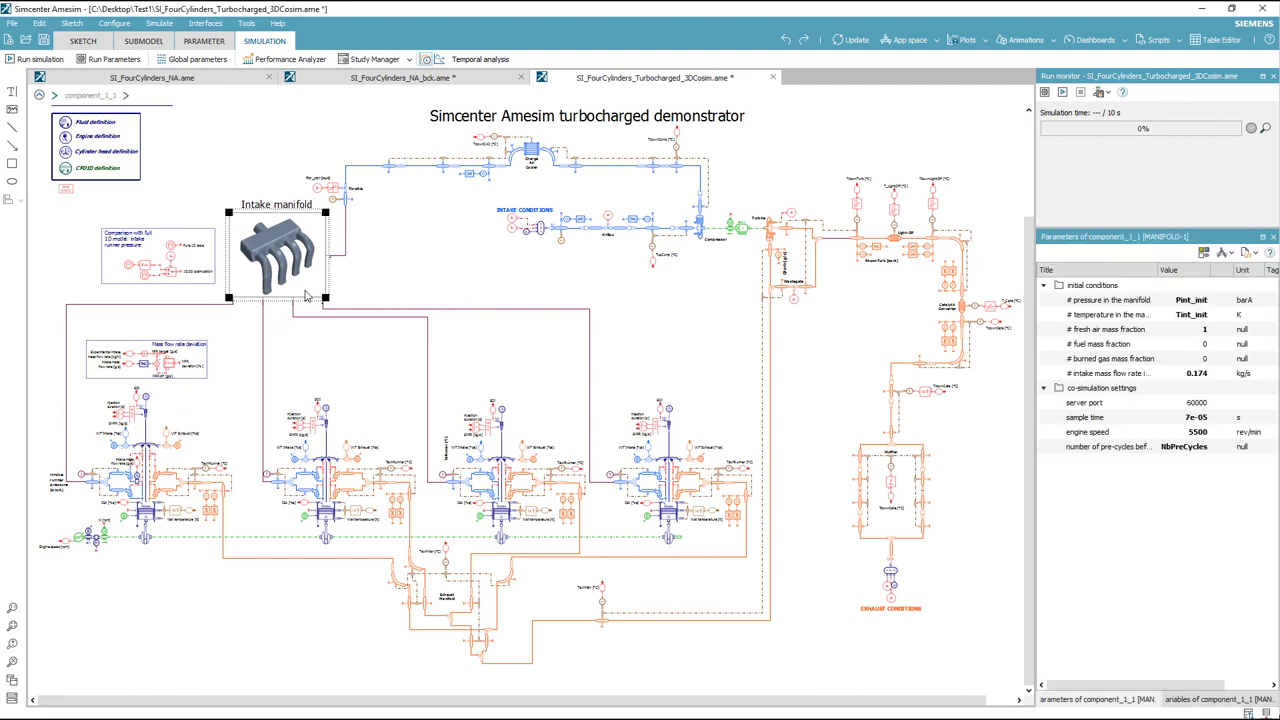
Zoom in on the Intake manifold block and open it as a supercomponent
scroll(307, 296, "up", 1)
scroll(307, 296, "up", 2)
scroll(307, 296, "up", 1)
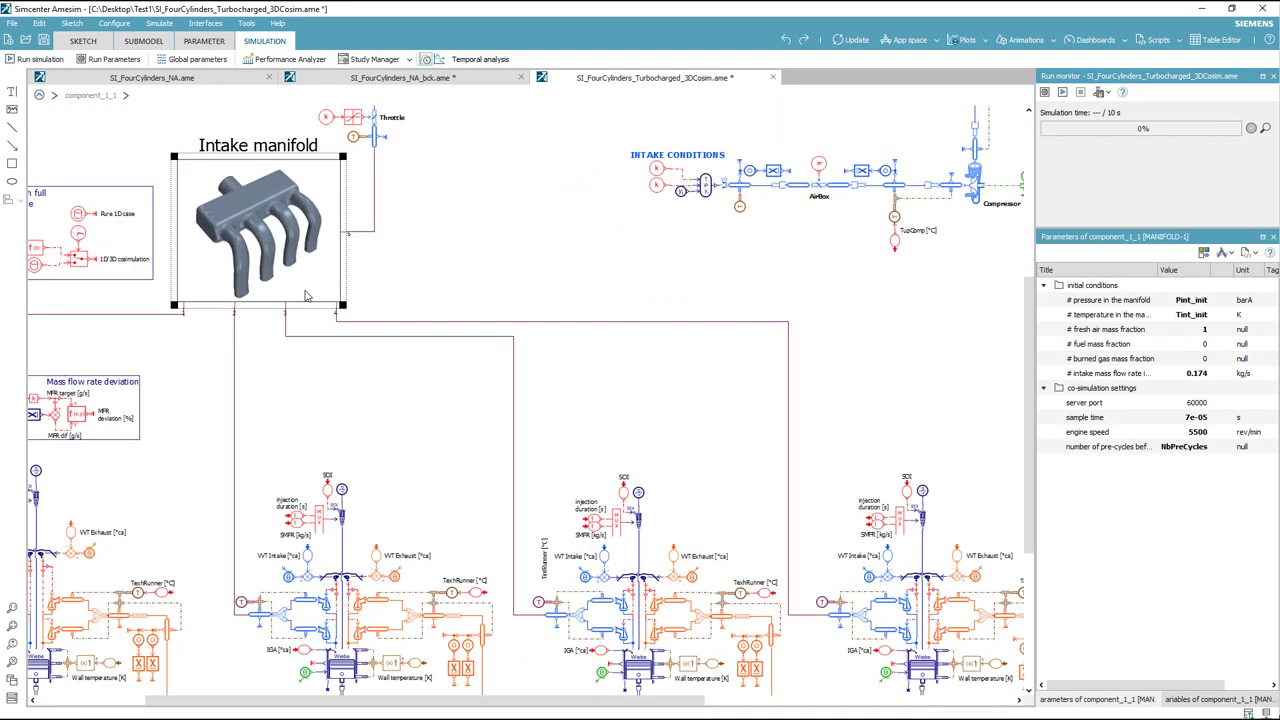
scroll(307, 296, "up", 1)
scroll(307, 296, "up", 2)
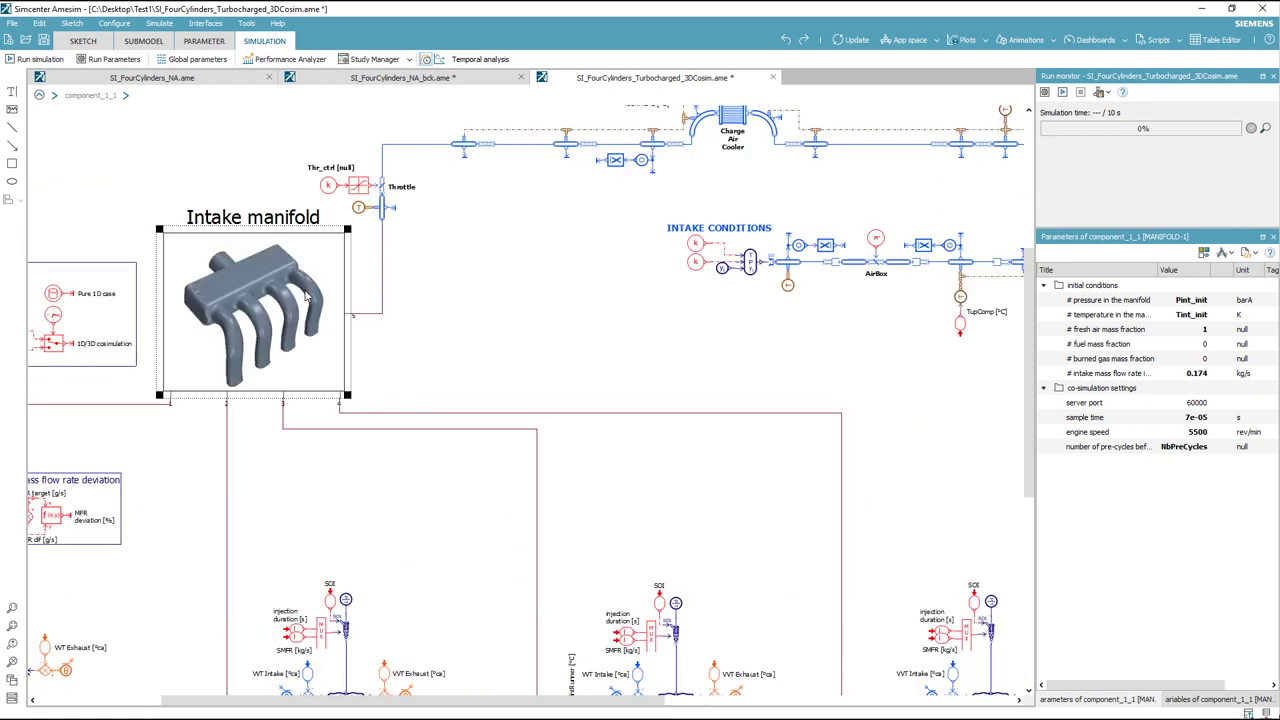
right_click(307, 296)
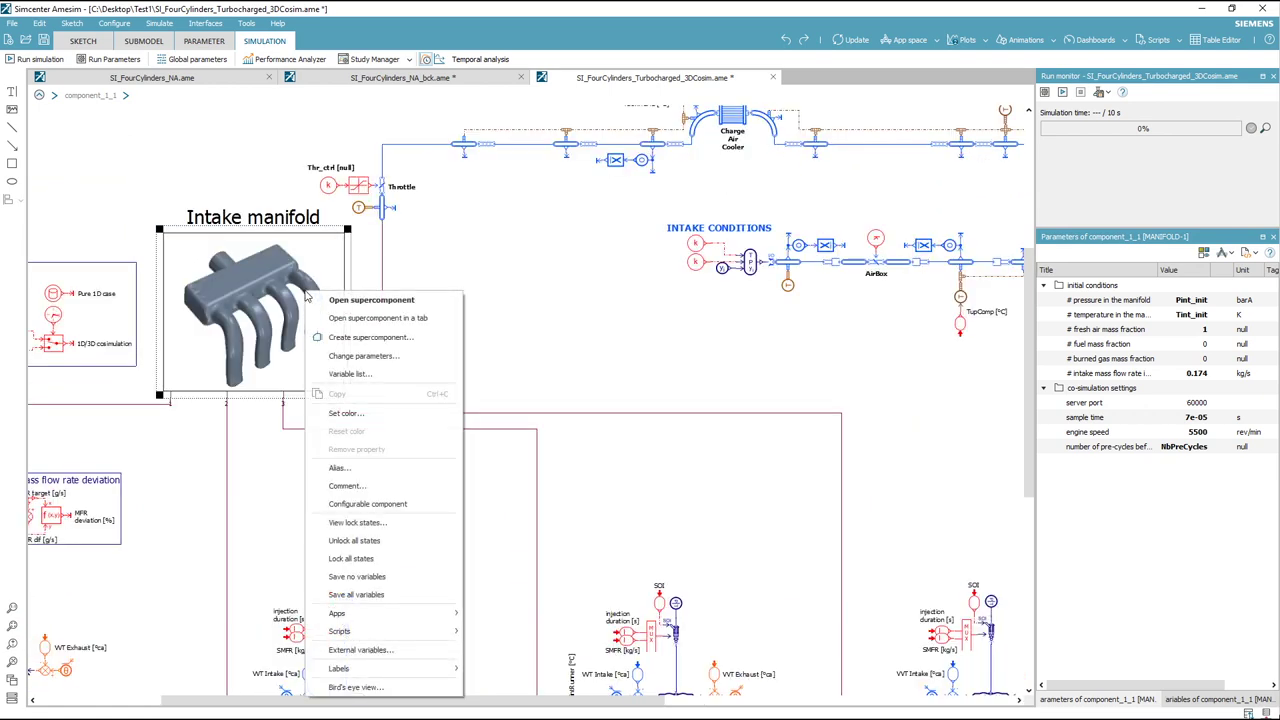
left_click(312, 300)
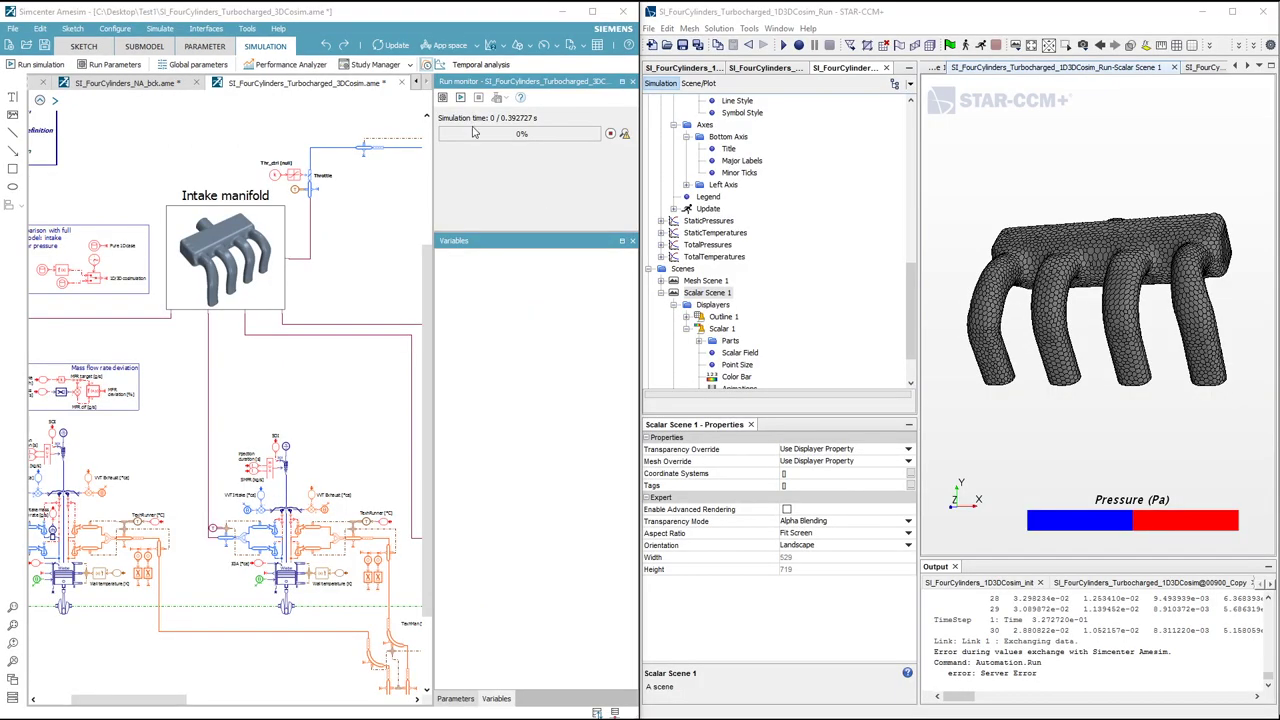
Run the coupled 1D/3D simulation, orbit the pressure-coloured manifold, and zoom into the runner pressure plot
left_click(459, 99)
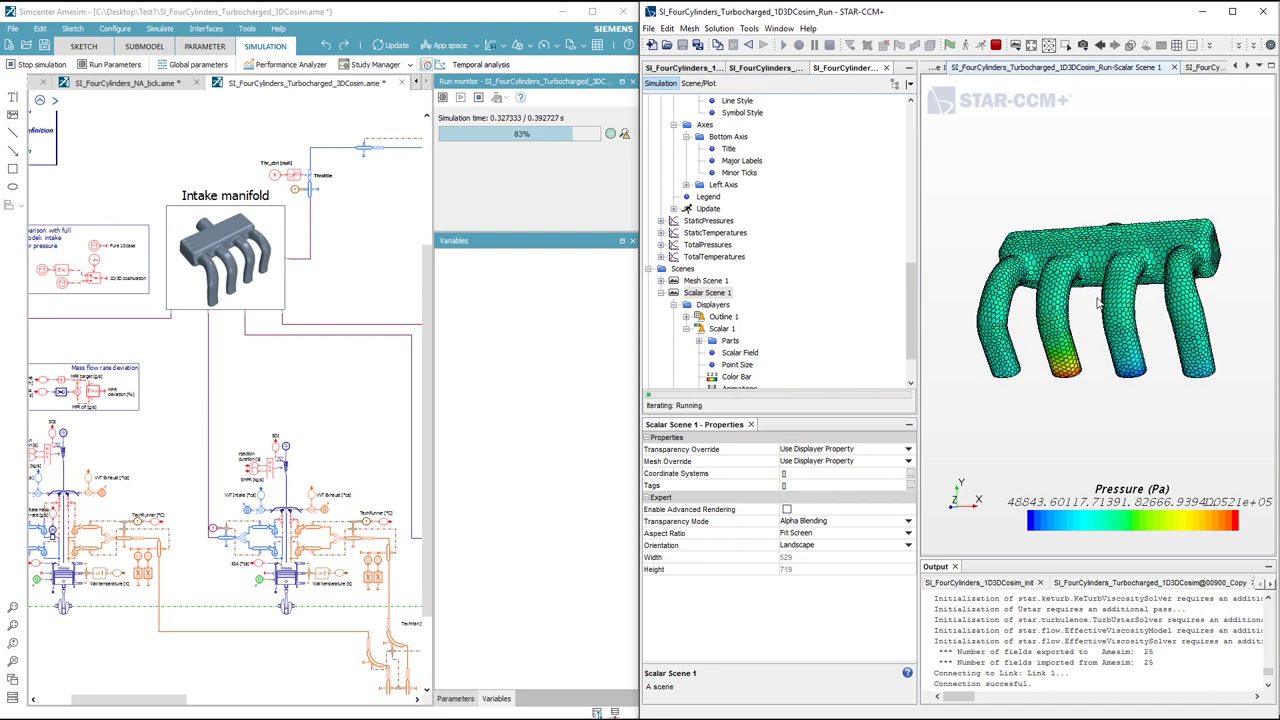
scroll(1097, 302, "up", 2)
scroll(1097, 308, "up", 2)
left_click_drag(1097, 308, 1040, 245)
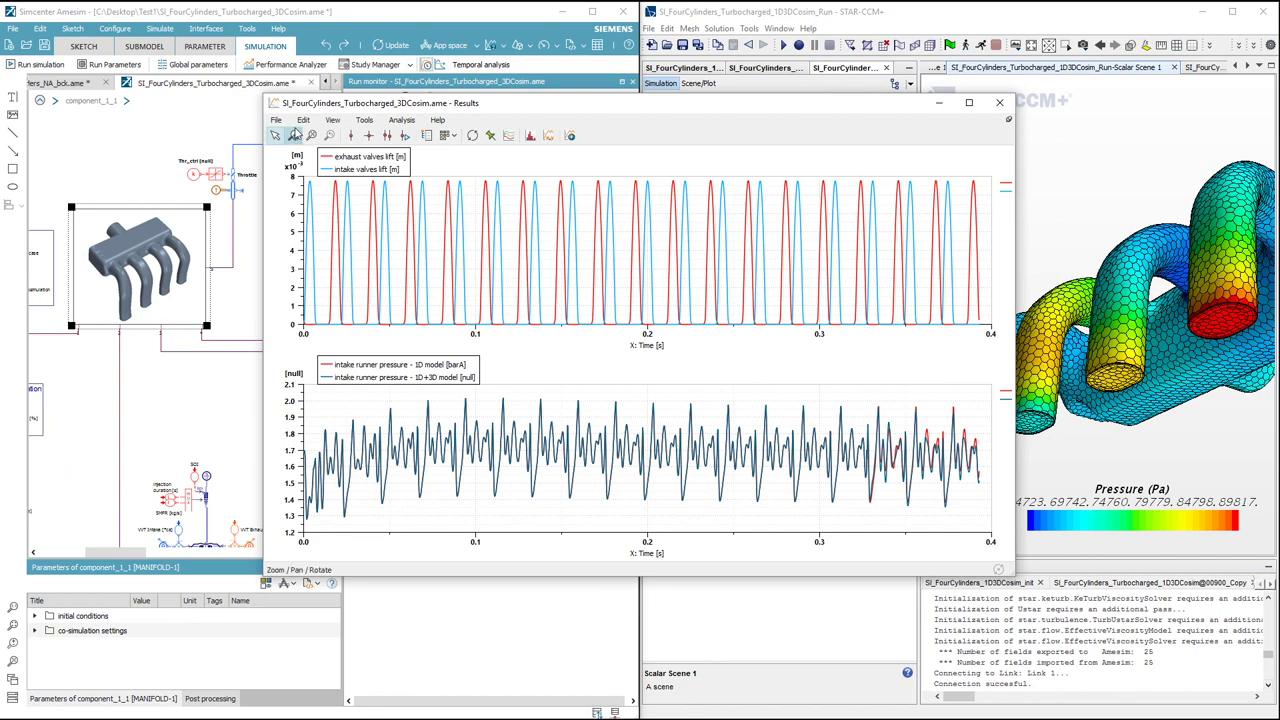
left_click(293, 135)
left_click_drag(737, 371, 1021, 545)
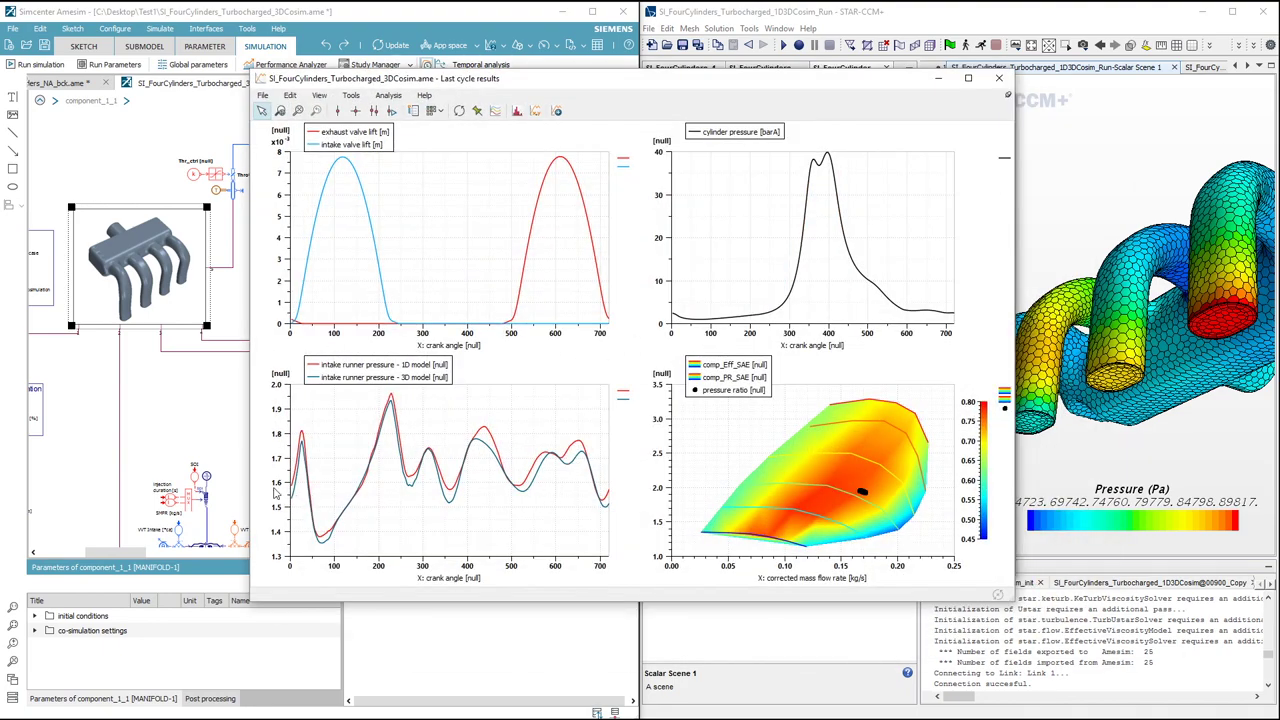
Open the MANIFOLD supercomponent from its right-click menu
right_click(140, 258)
left_click(200, 252)
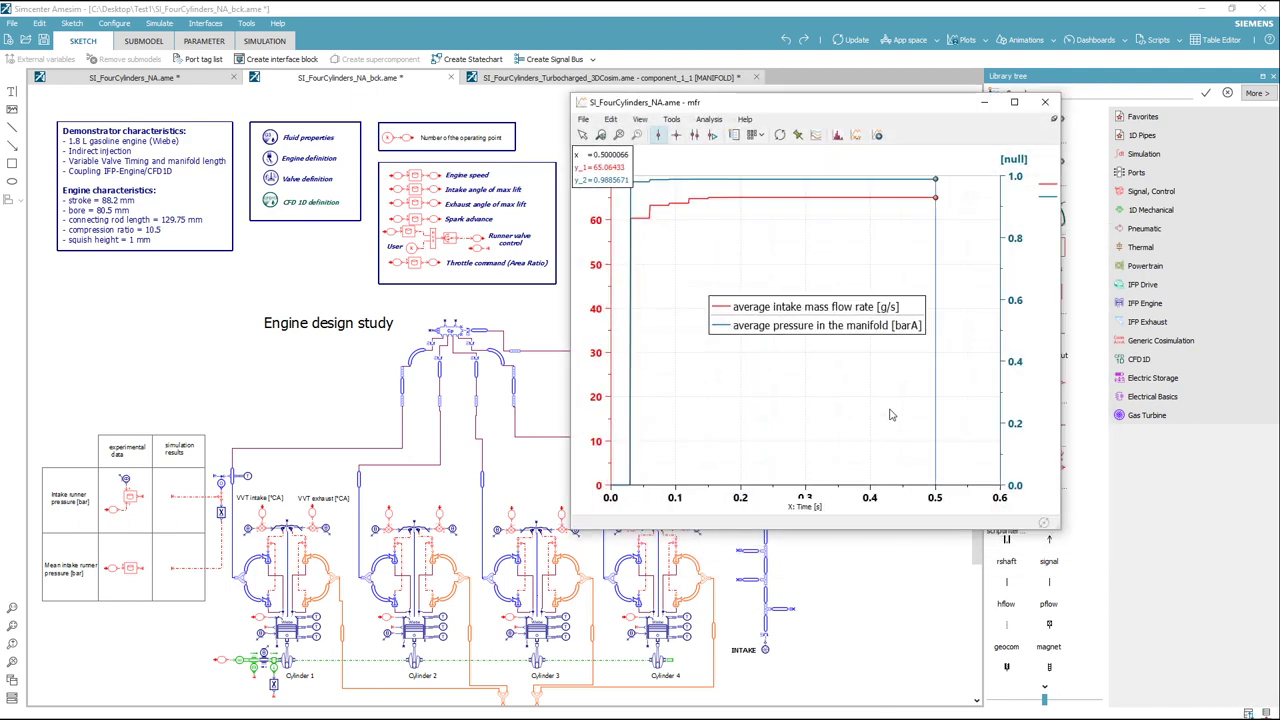
Cut the 1D intake manifold components and place the 3D manifold block above the four intake lines
left_click_drag(934, 249, 931, 249)
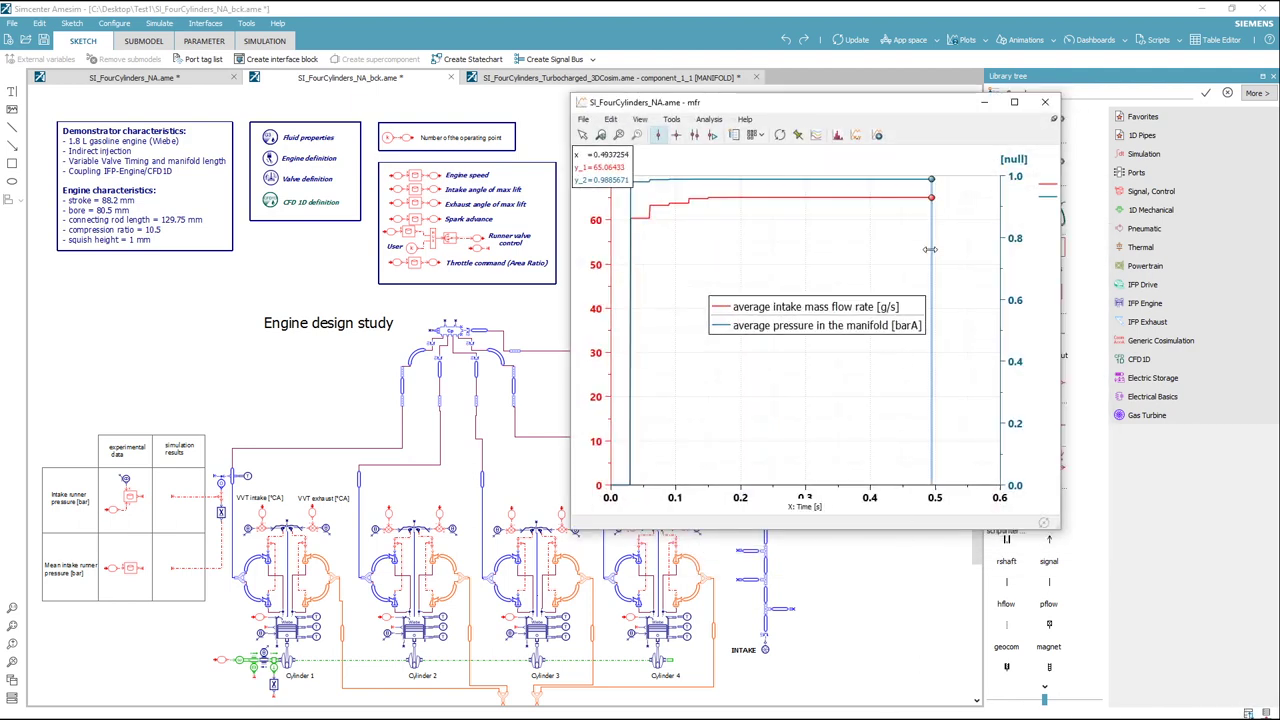
left_click(983, 103)
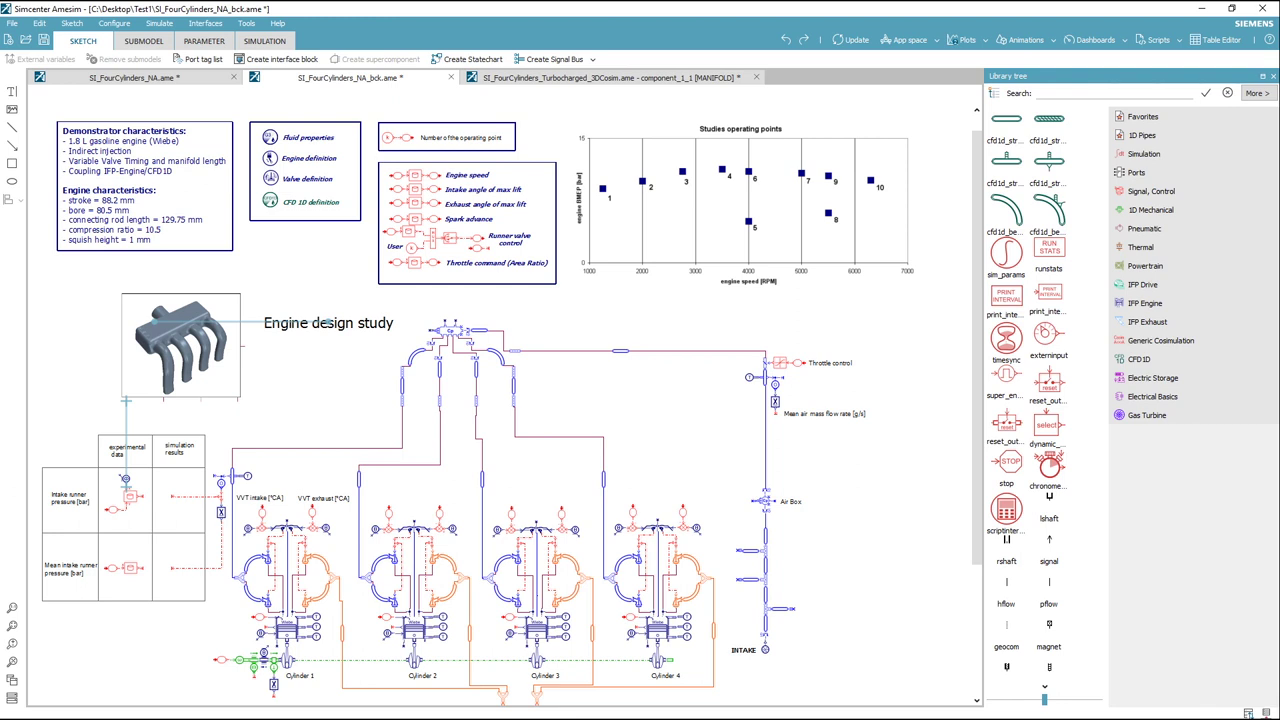
left_click(180, 345)
left_click_drag(567, 315, 390, 424)
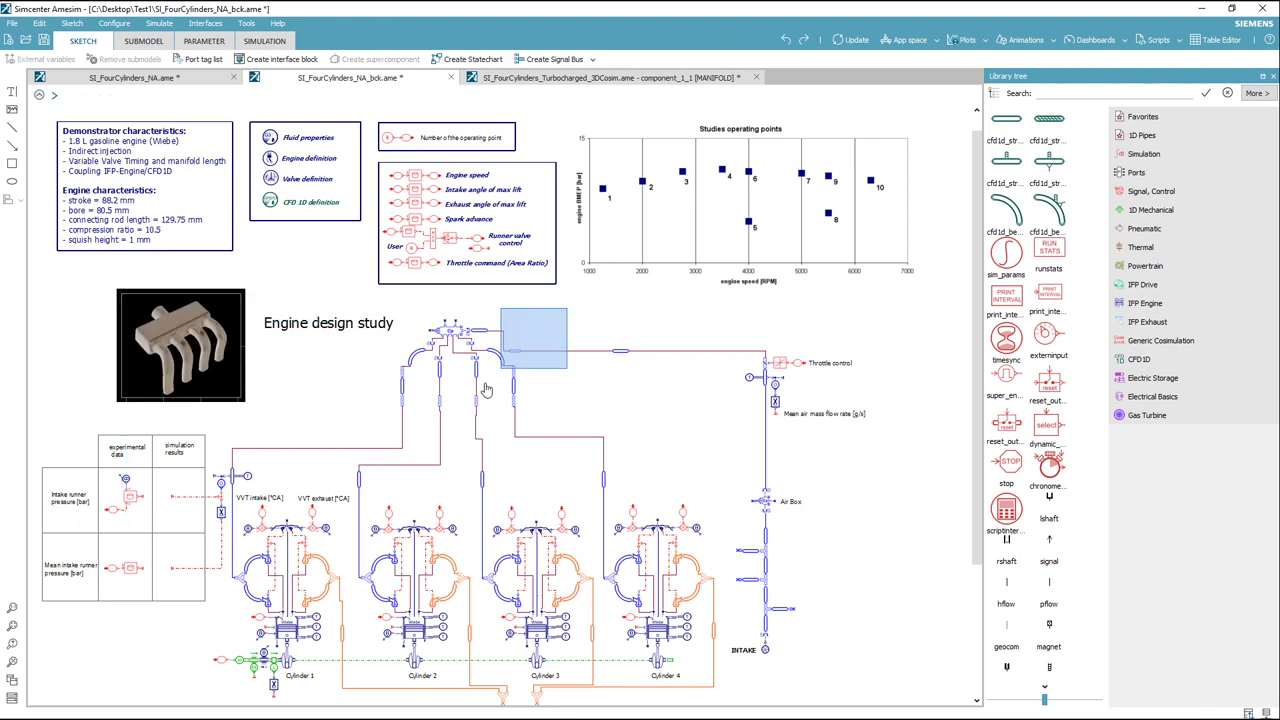
key("ctrl+x")
left_click_drag(204, 359, 479, 360)
left_click(274, 394)
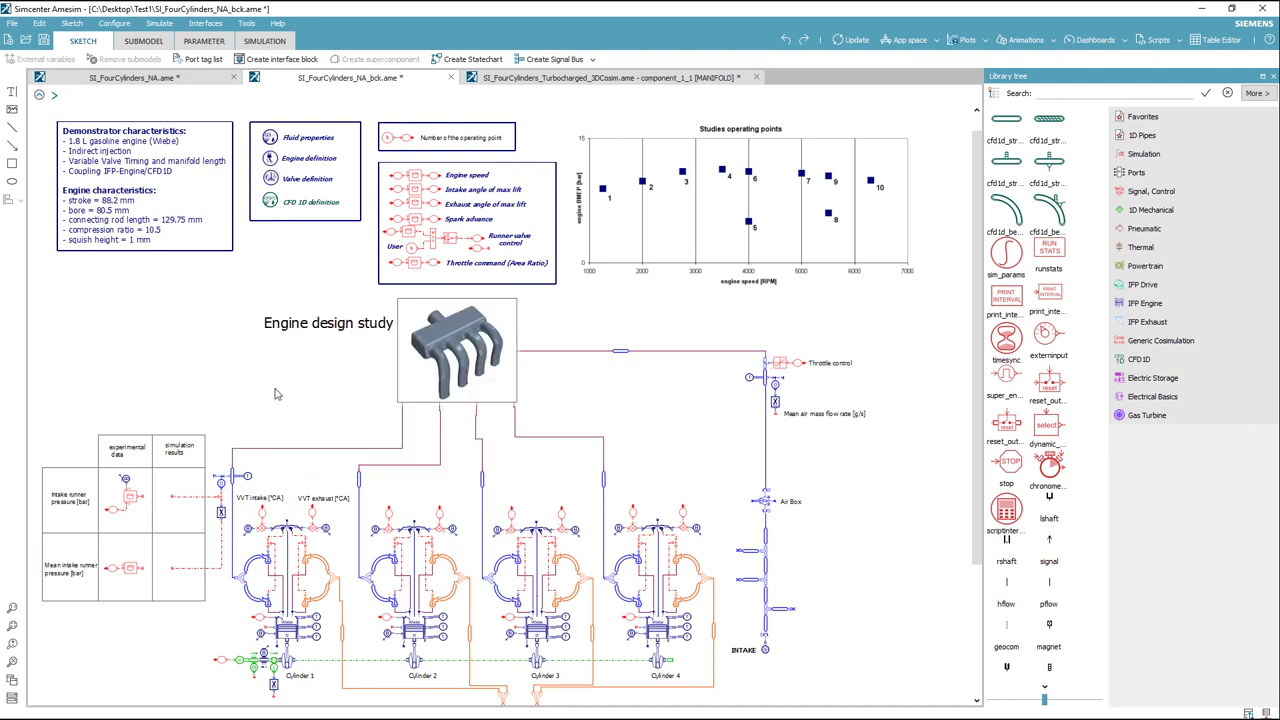
Open the manifold supercomponent in its own tab and paste the cut intake manifold components
right_click(430, 363)
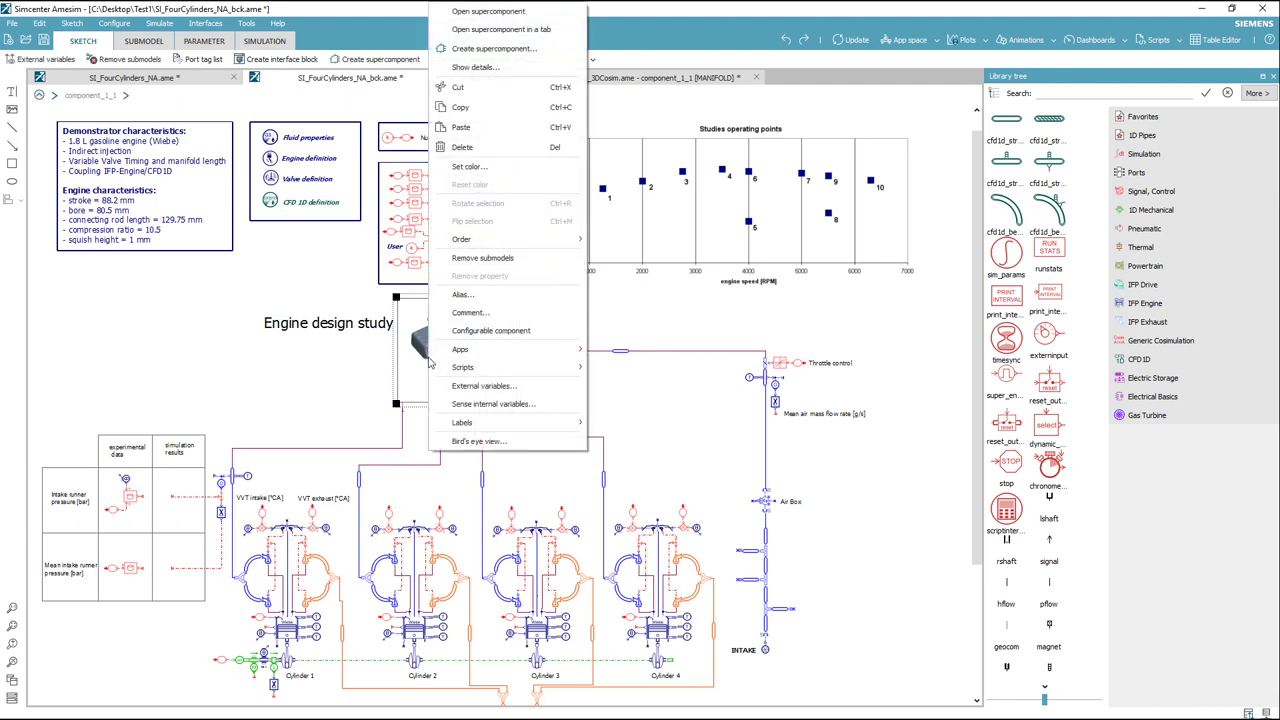
left_click(517, 24)
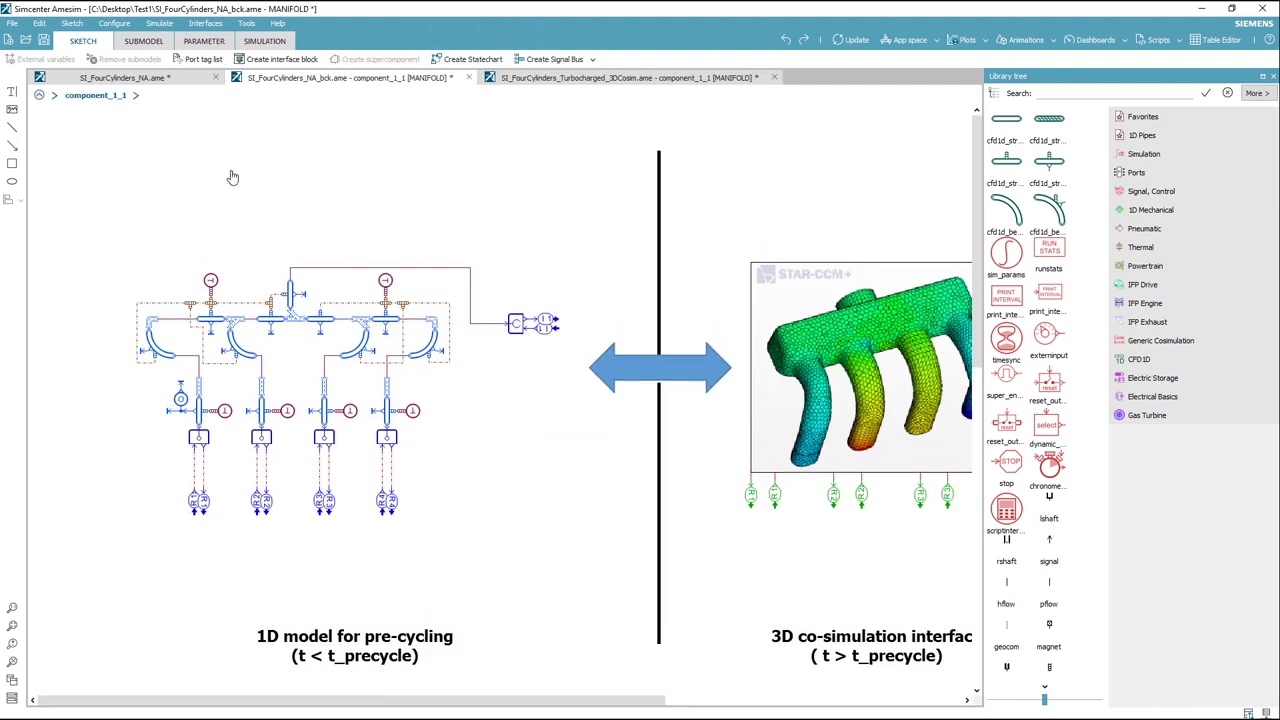
key("ctrl+v")
left_click(328, 142)
Delete the old 1D pre-cycling model and connect the pasted manifold to the four runner blocks
mouse_move(508, 430)
left_mouse_down()
mouse_move(382, 360)
mouse_move(112, 260)
left_mouse_up()
key("Delete")
mouse_move(288, 290)
left_mouse_down()
mouse_move(540, 260)
mouse_move(248, 86)
left_mouse_up()
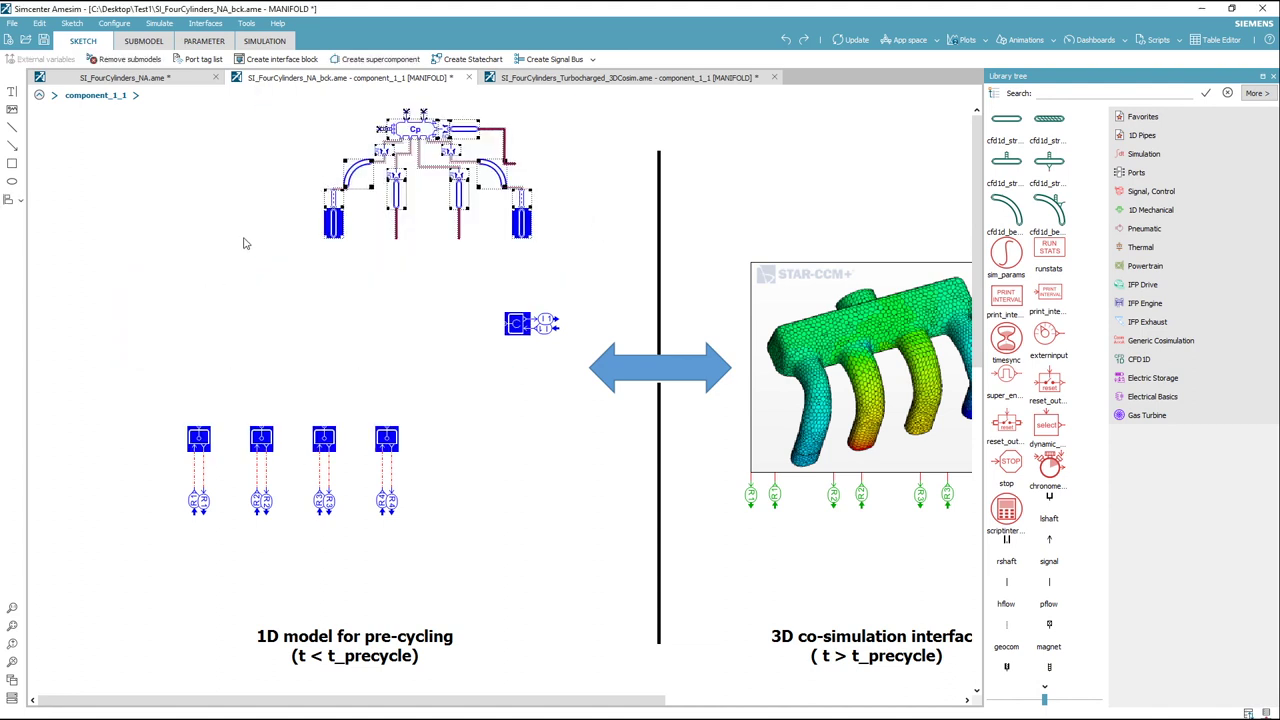
left_click_drag(462, 227, 327, 415)
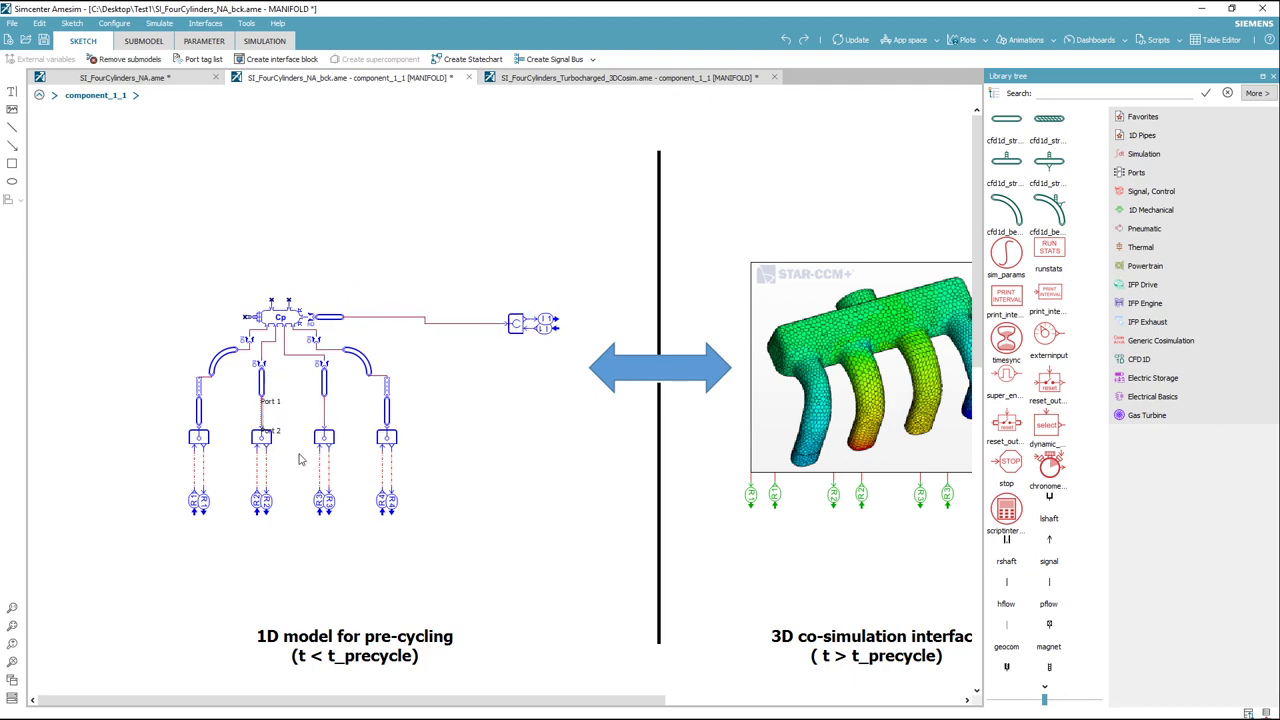
left_click(213, 398)
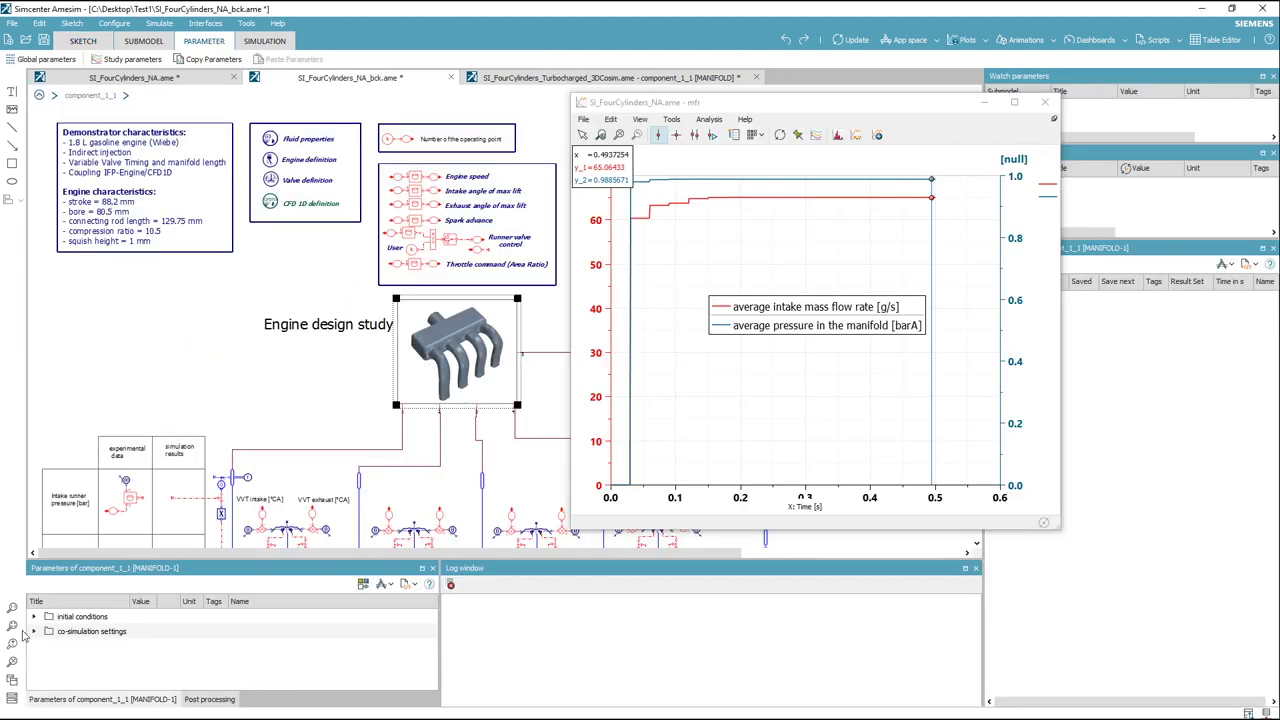
Set manifold initial conditions to 0.988 barA, 315 K and 0.06506 kg/s intake mass flow
left_click(34, 617)
double_click(200, 631)
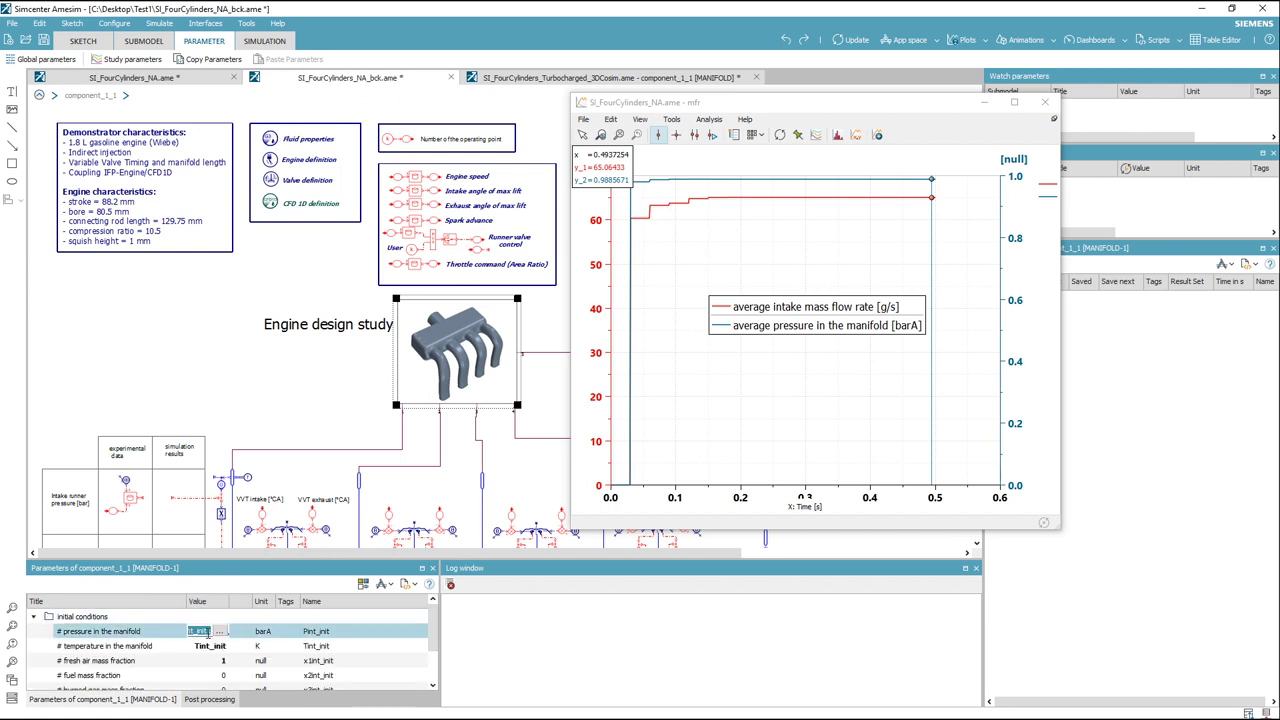
type("0.988")
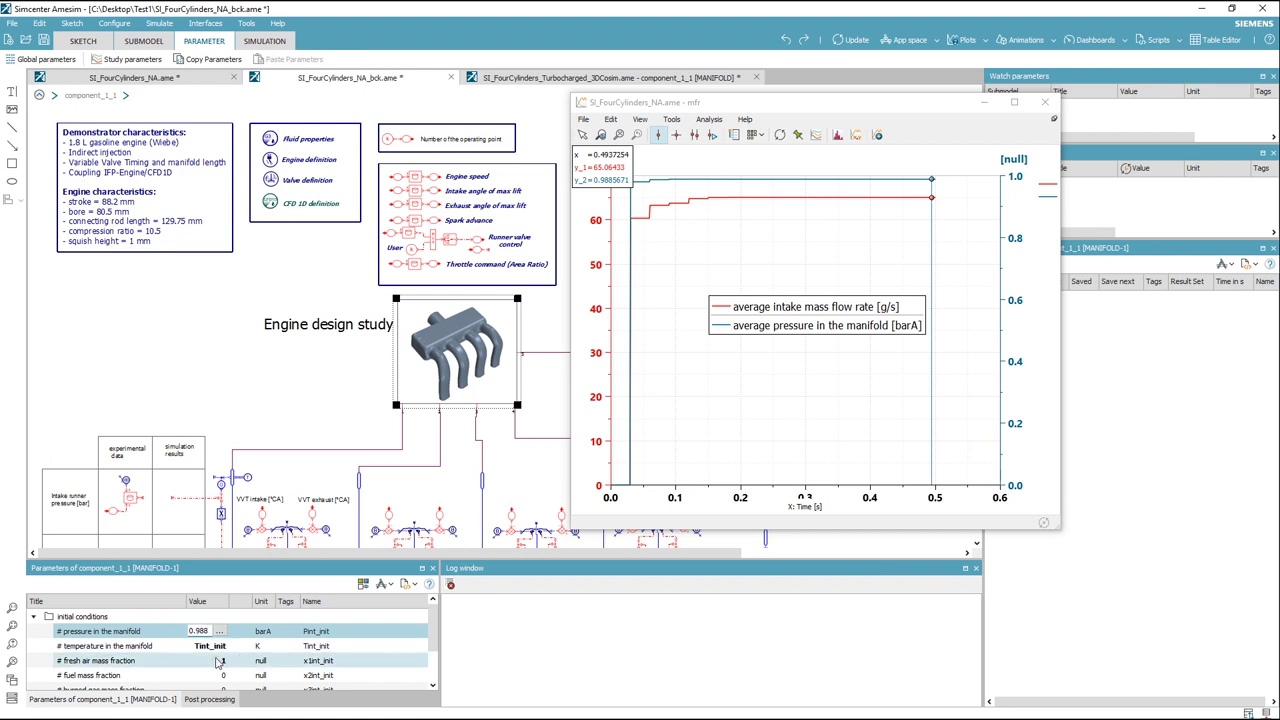
left_click(212, 646)
type("315")
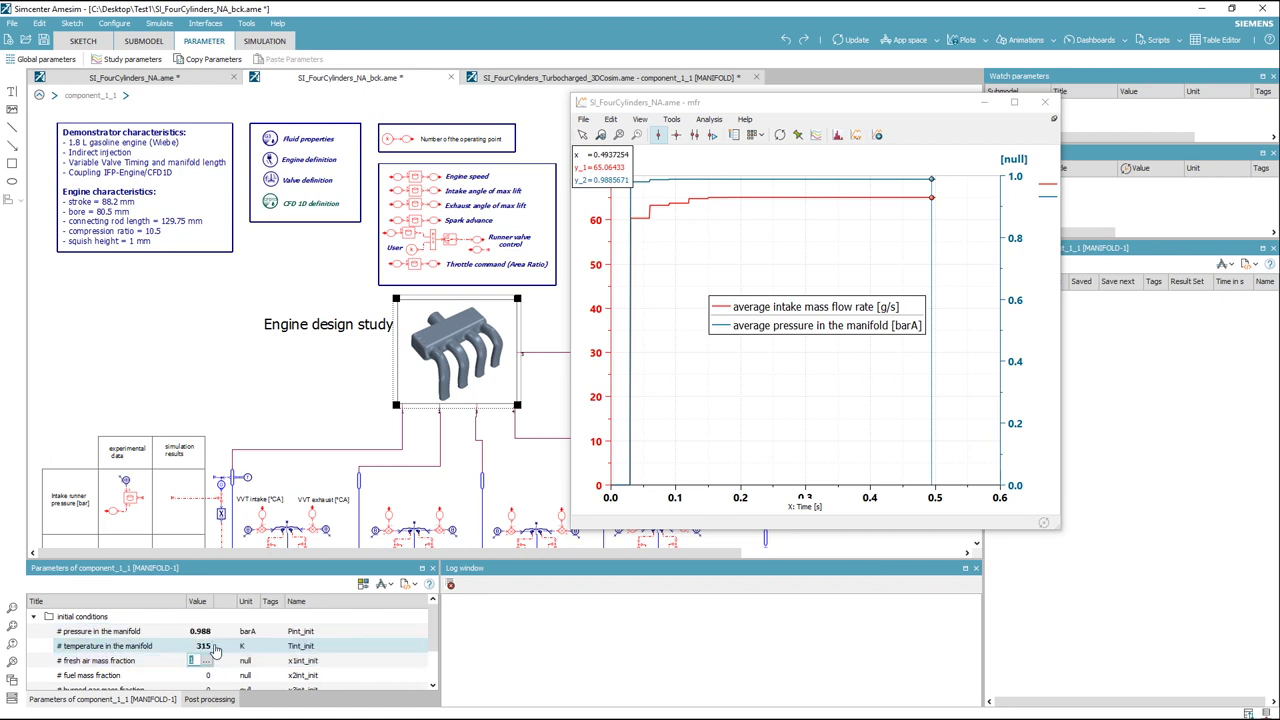
scroll(205, 655, "down", 1)
double_click(198, 661)
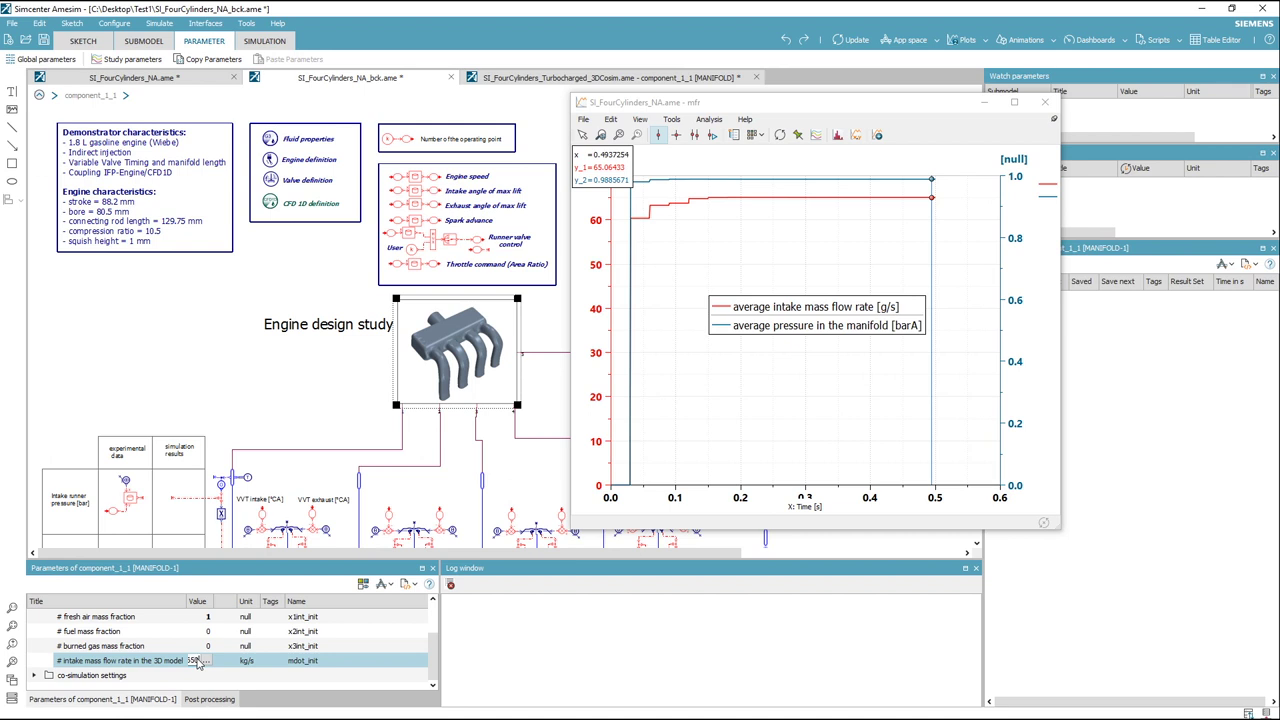
key("Return")
left_click(36, 676)
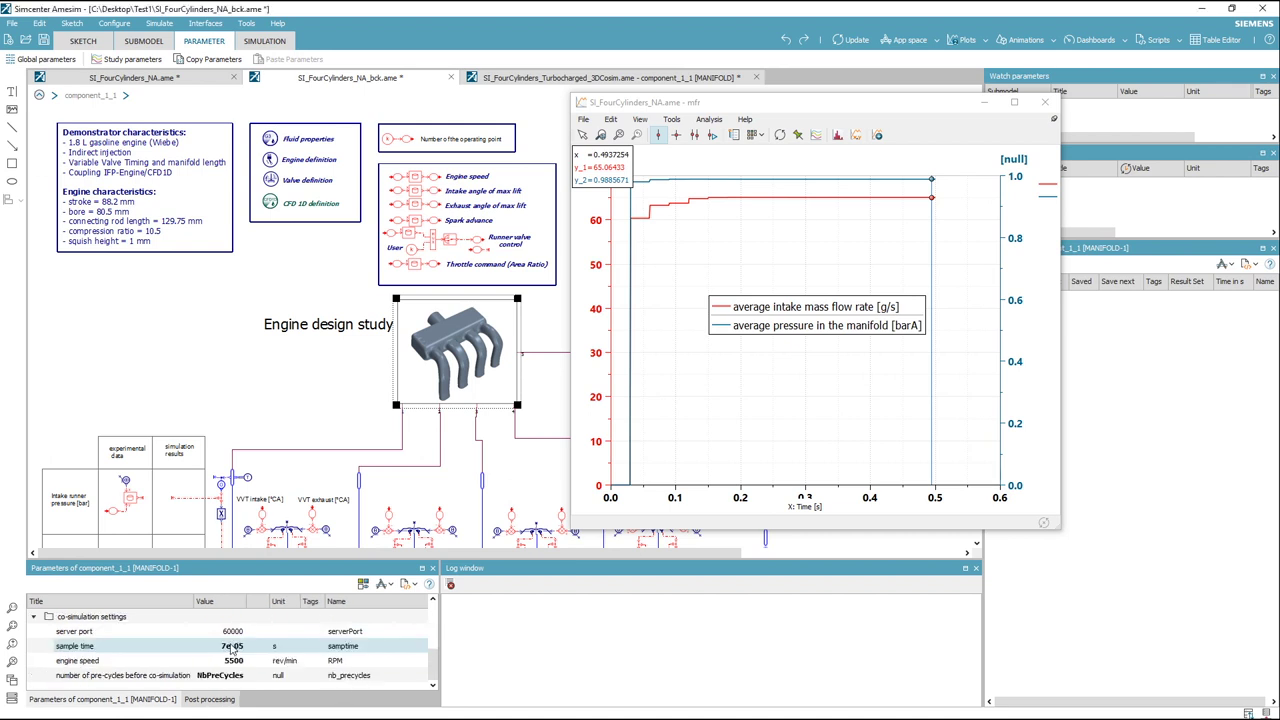
left_click(226, 646)
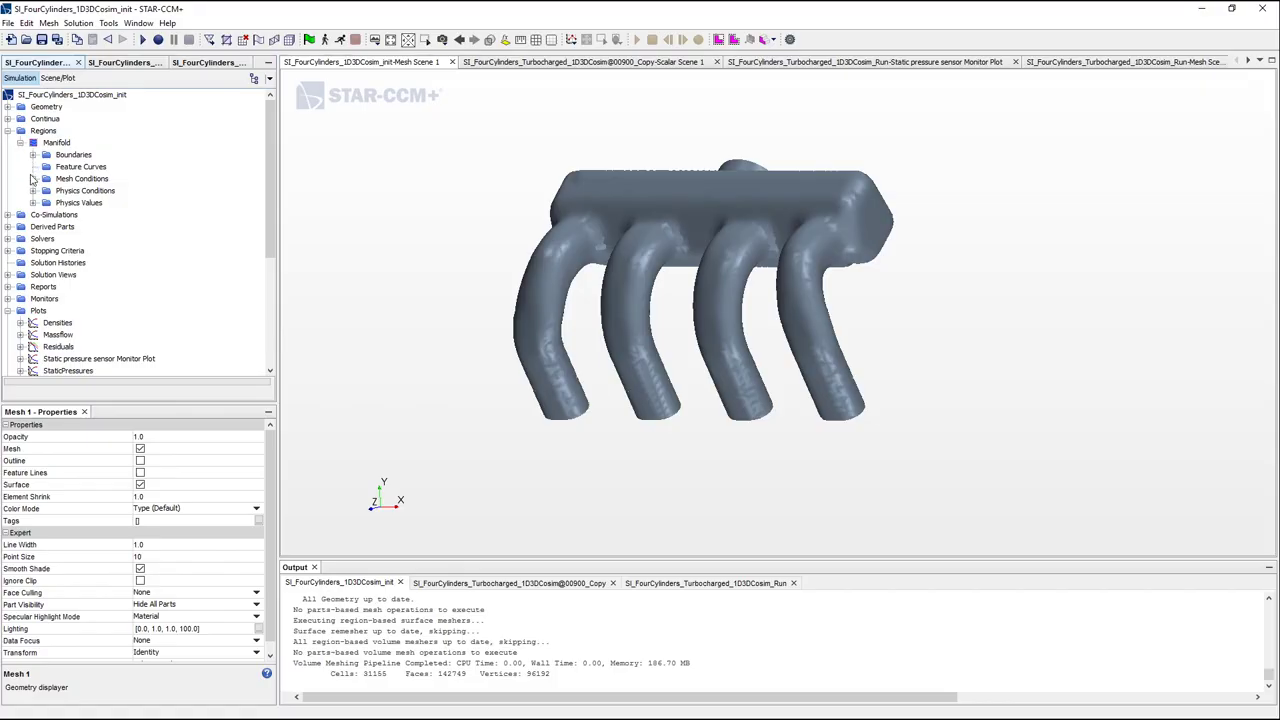
Inspect the scalar function driving the Cyl1 boundary pressure in the Manifold region
left_click(33, 156)
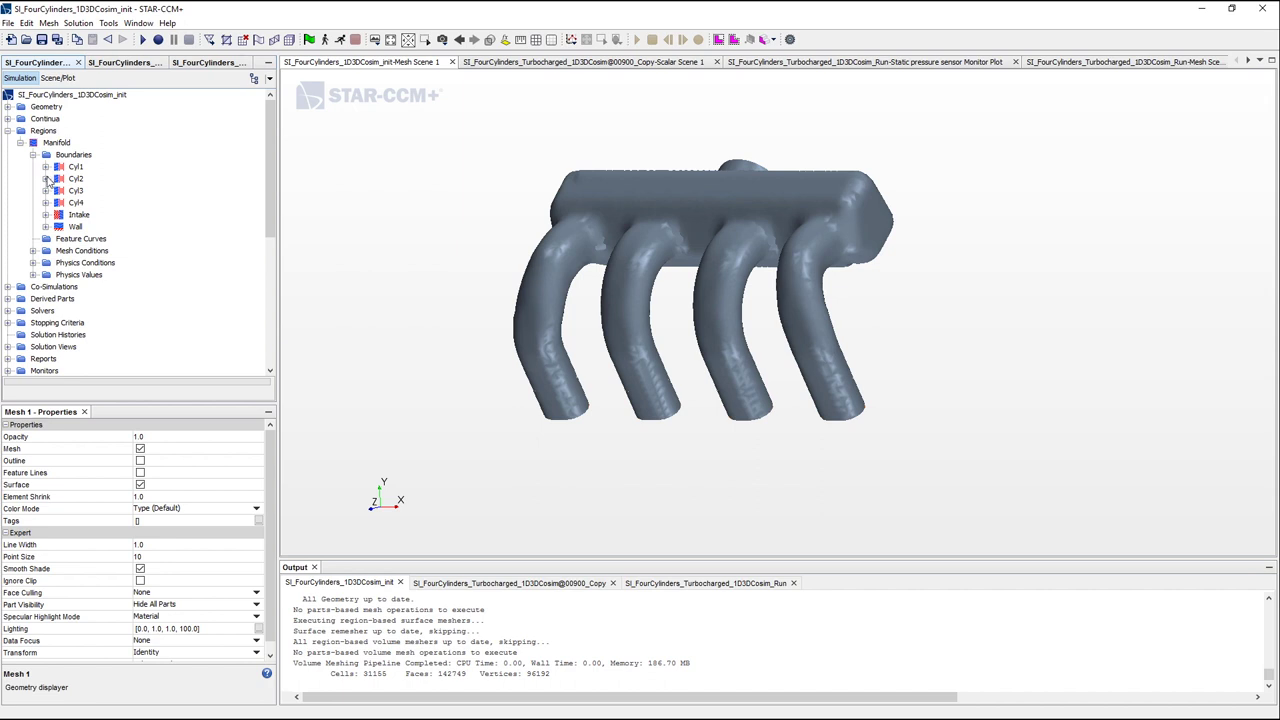
left_click(45, 167)
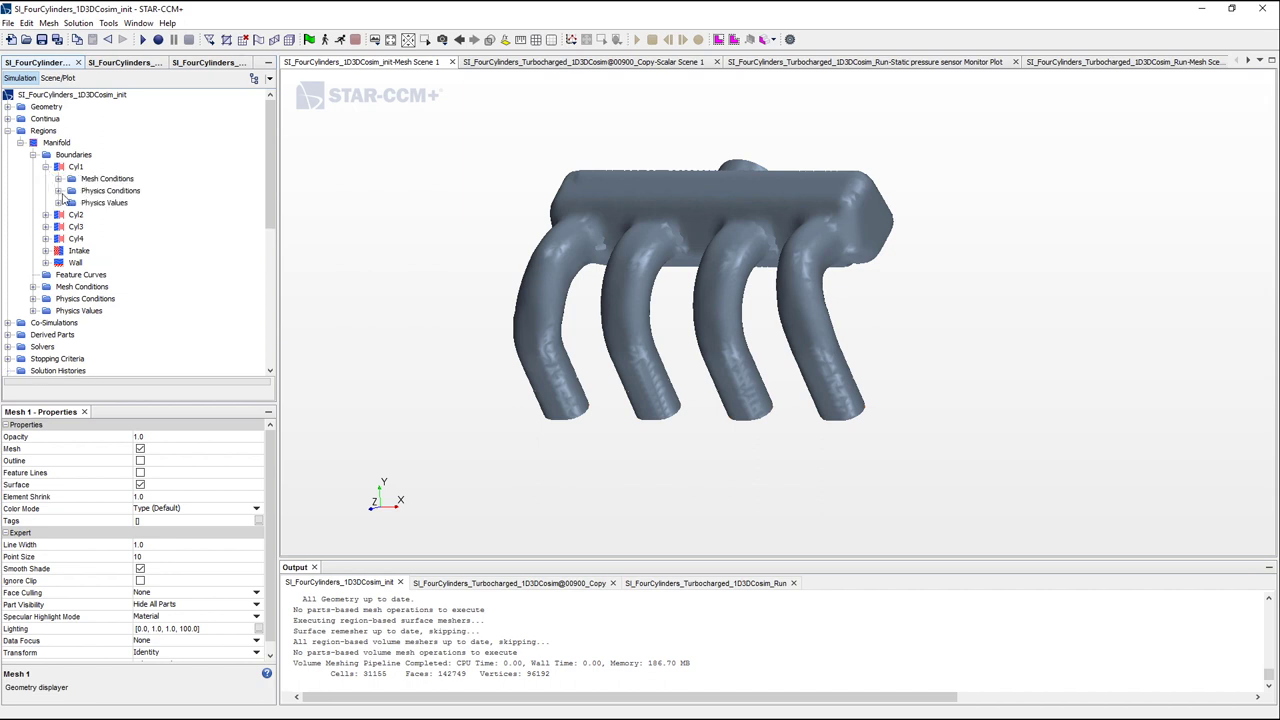
left_click(58, 203)
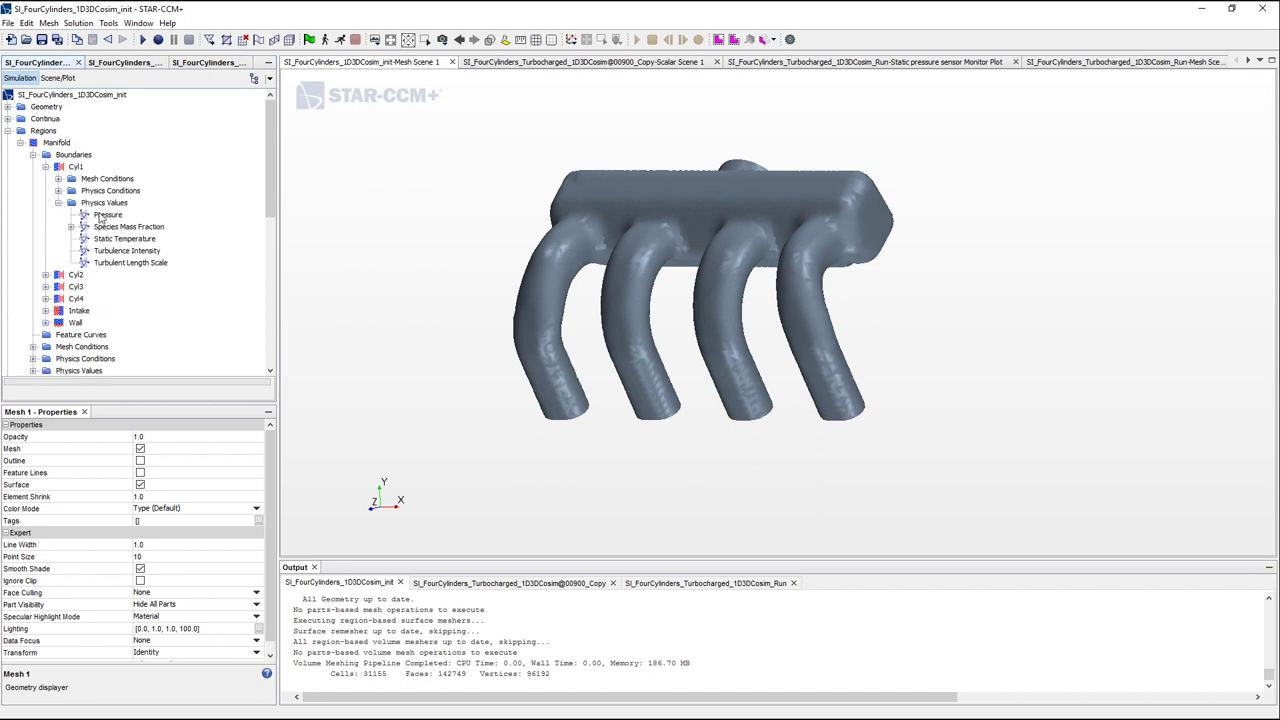
left_click(105, 216)
left_click(191, 454)
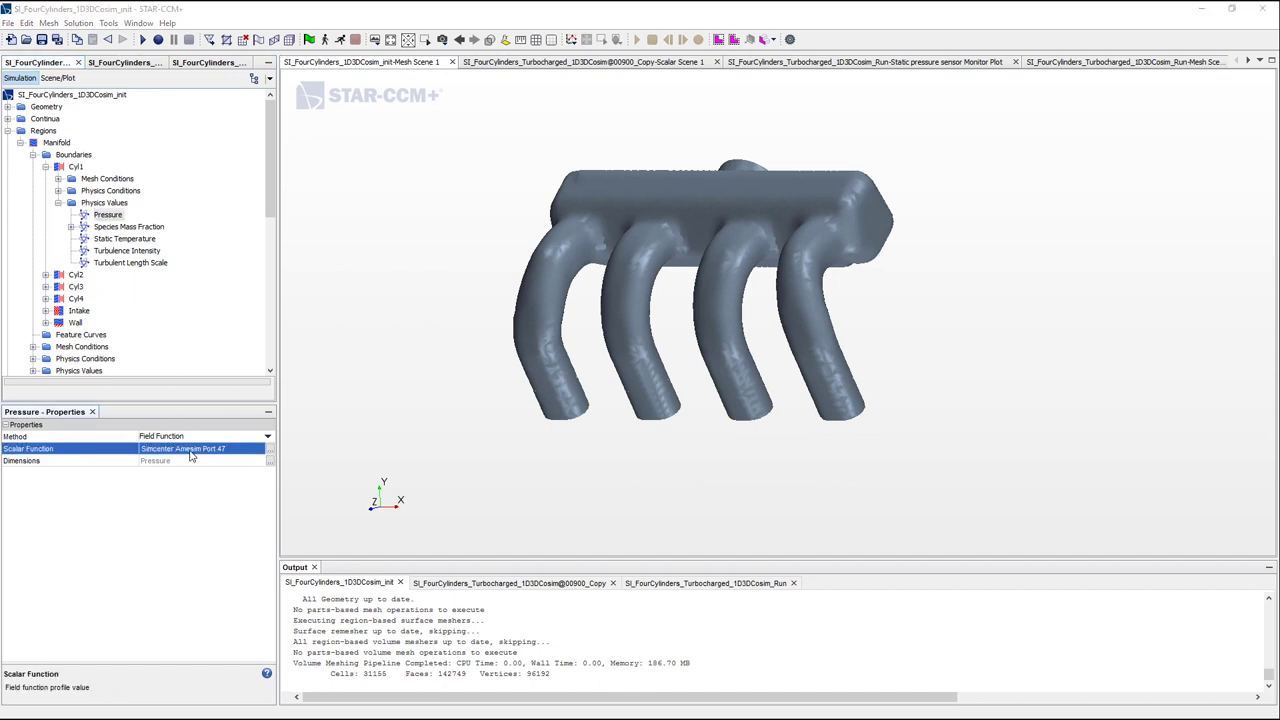
double_click(43, 131)
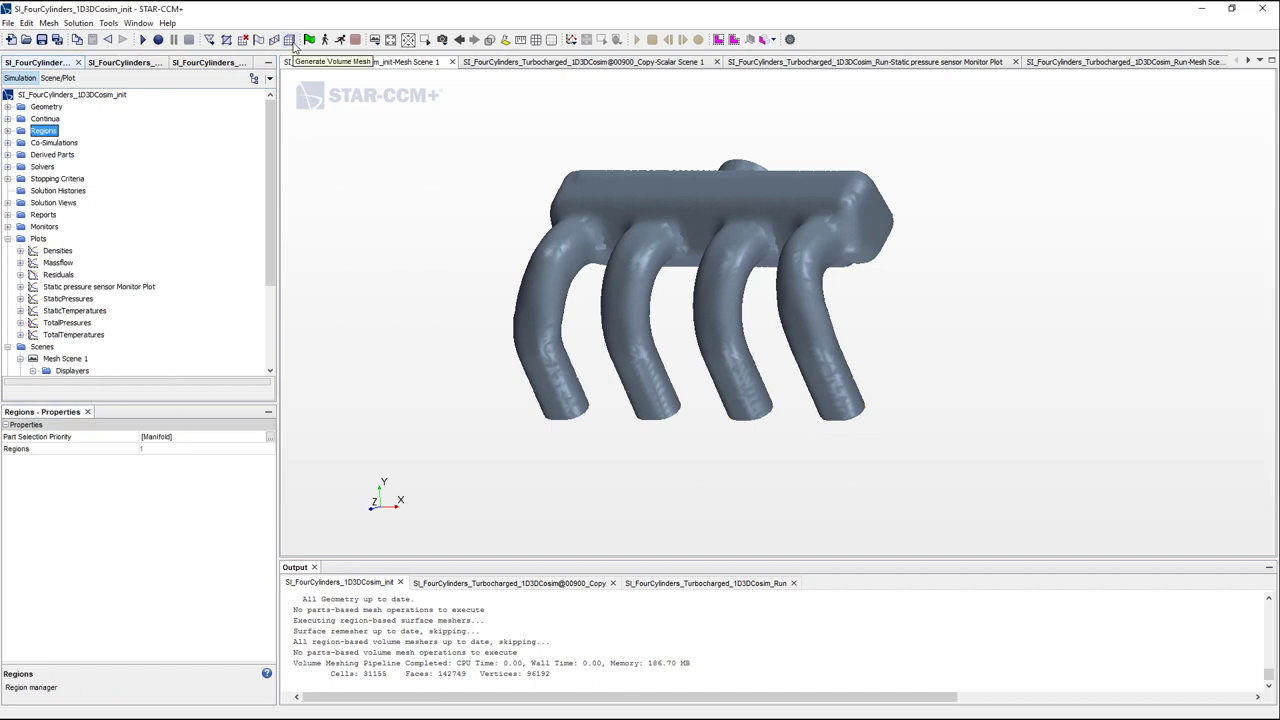
Generate the manifold volume mesh and rotate the view to see the pipe ends
left_click(33, 370)
left_click(80, 346)
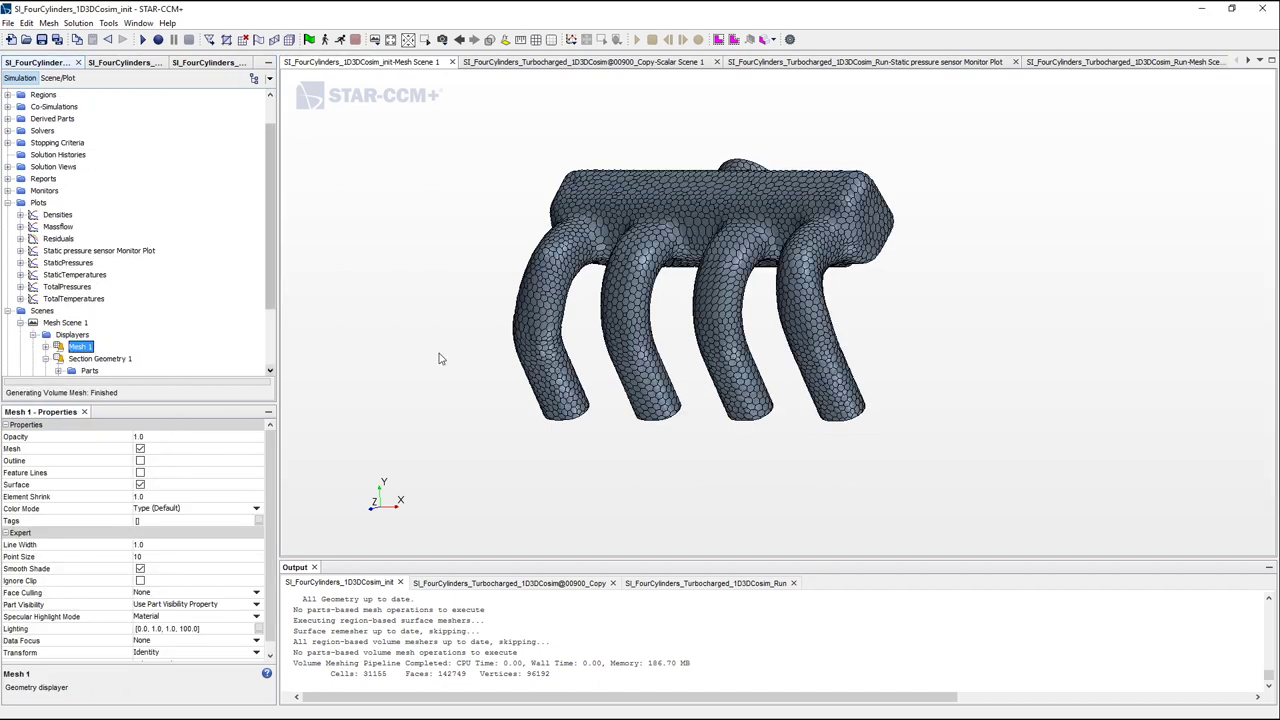
scroll(660, 331, "up", 1)
scroll(660, 331, "up", 1)
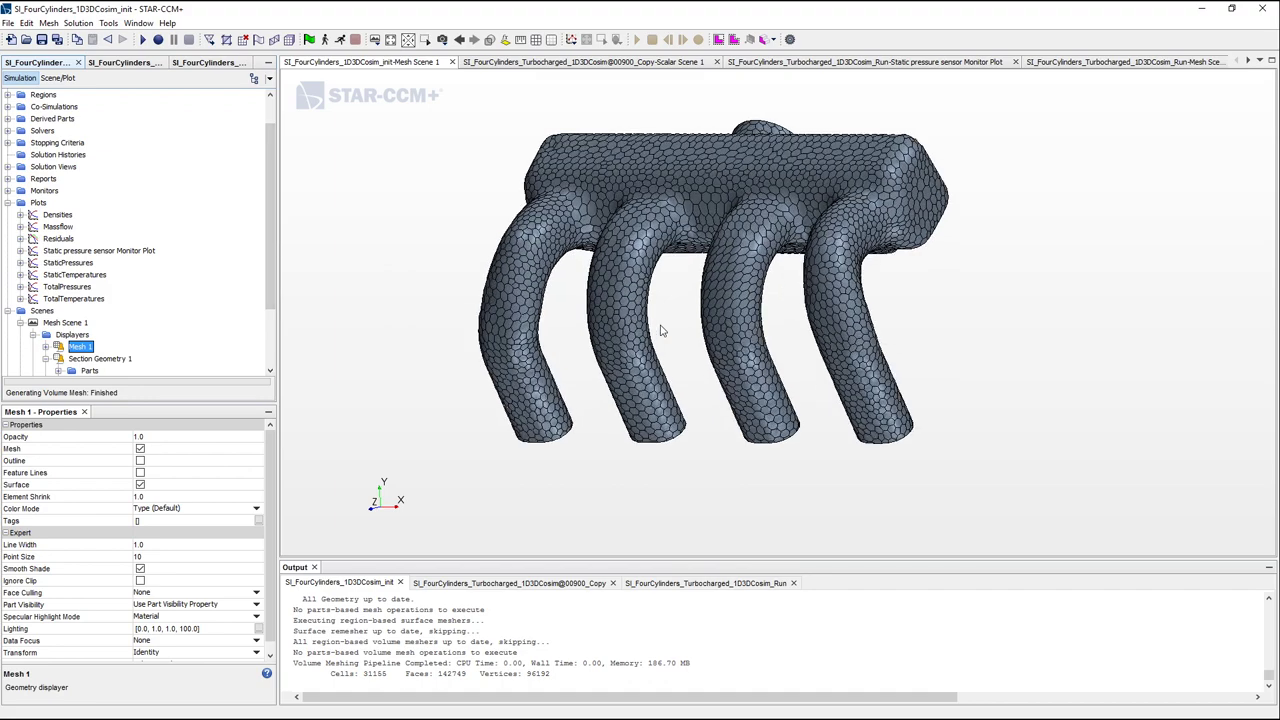
left_click_drag(660, 331, 603, 217)
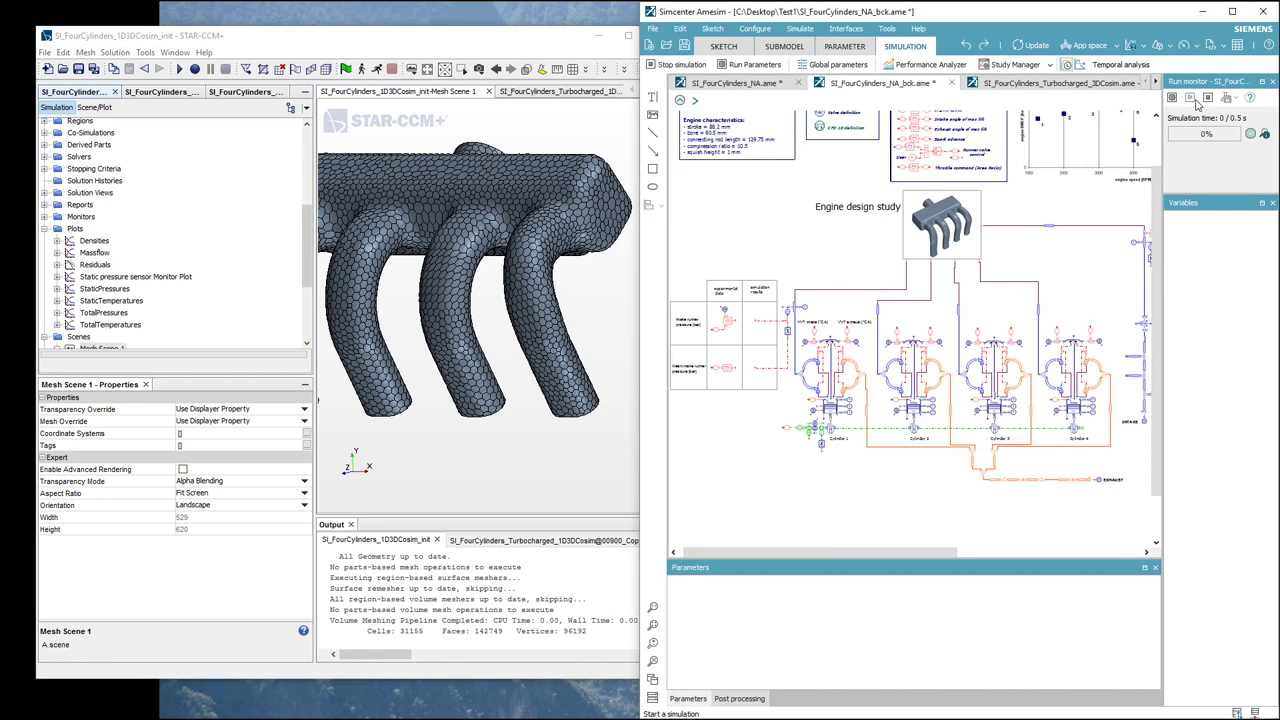
Show the Turbocharged Scalar Scene full screen, zoomed in and rotated to view the manifold from below
left_click(540, 92)
key("super+Up")
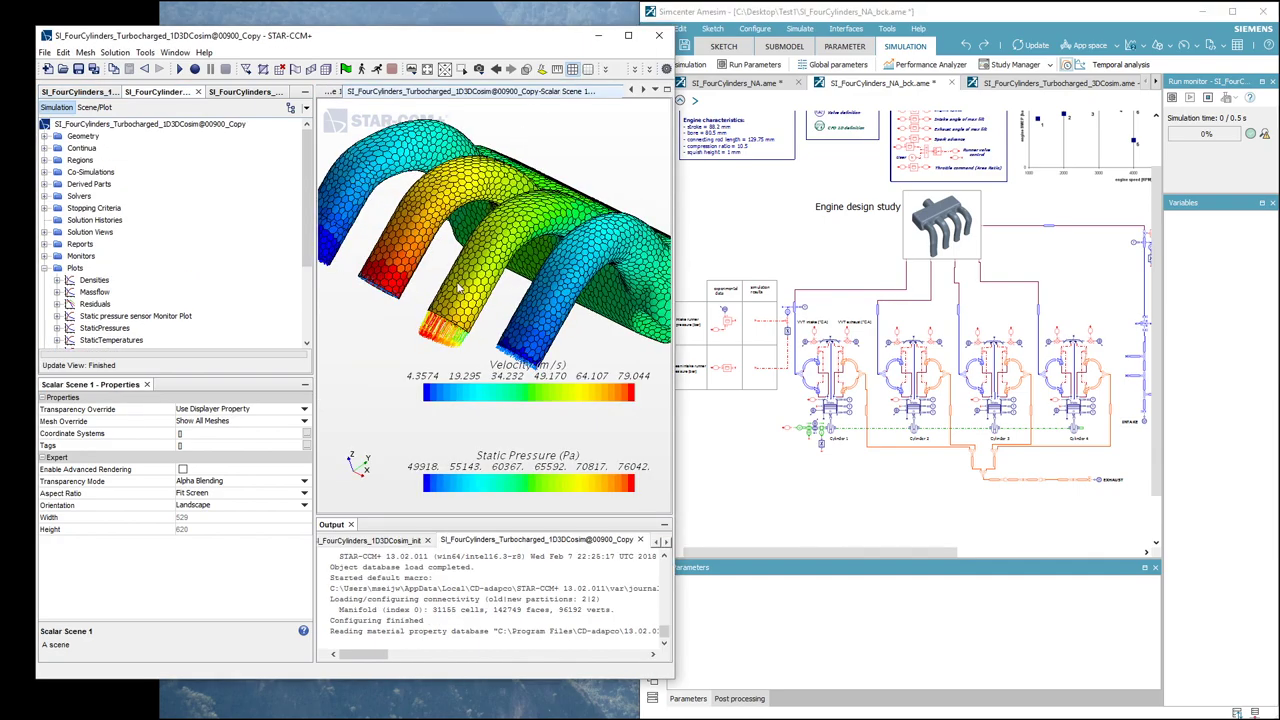
scroll(785, 326, "up", 2)
scroll(770, 320, "up", 2)
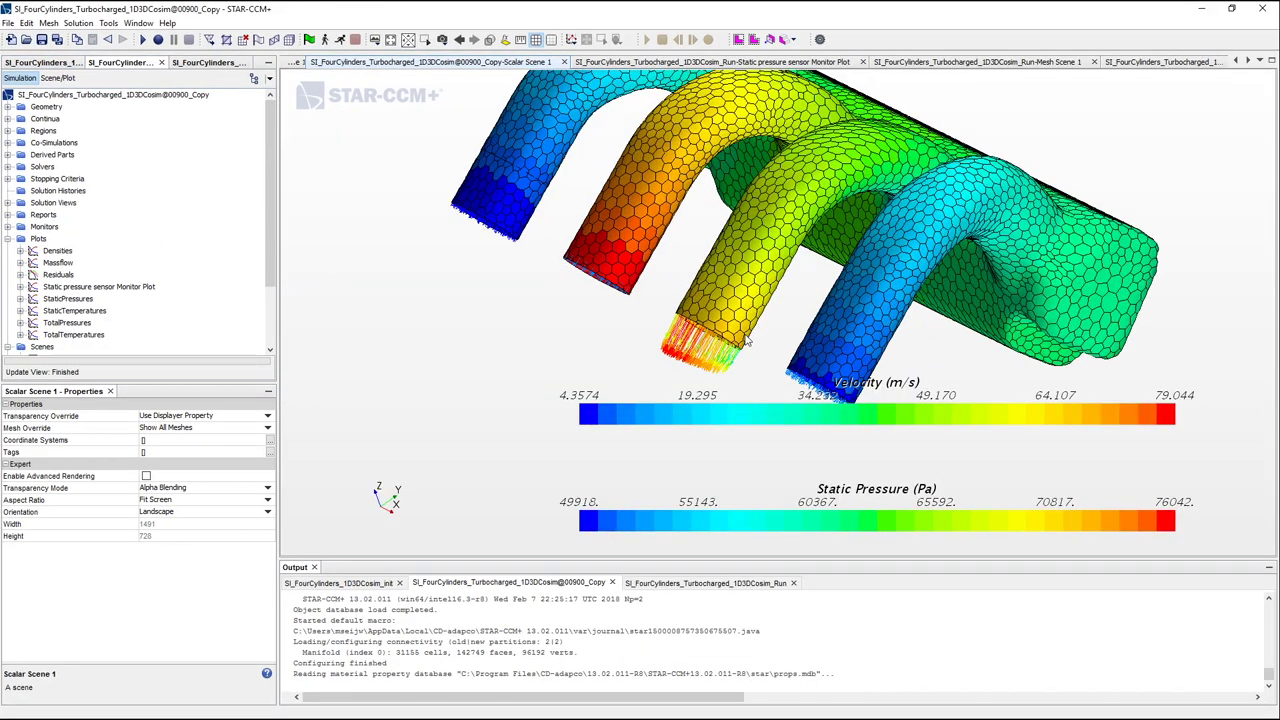
scroll(755, 313, "up", 2)
scroll(740, 307, "up", 2)
left_click_drag(735, 305, 716, 285)
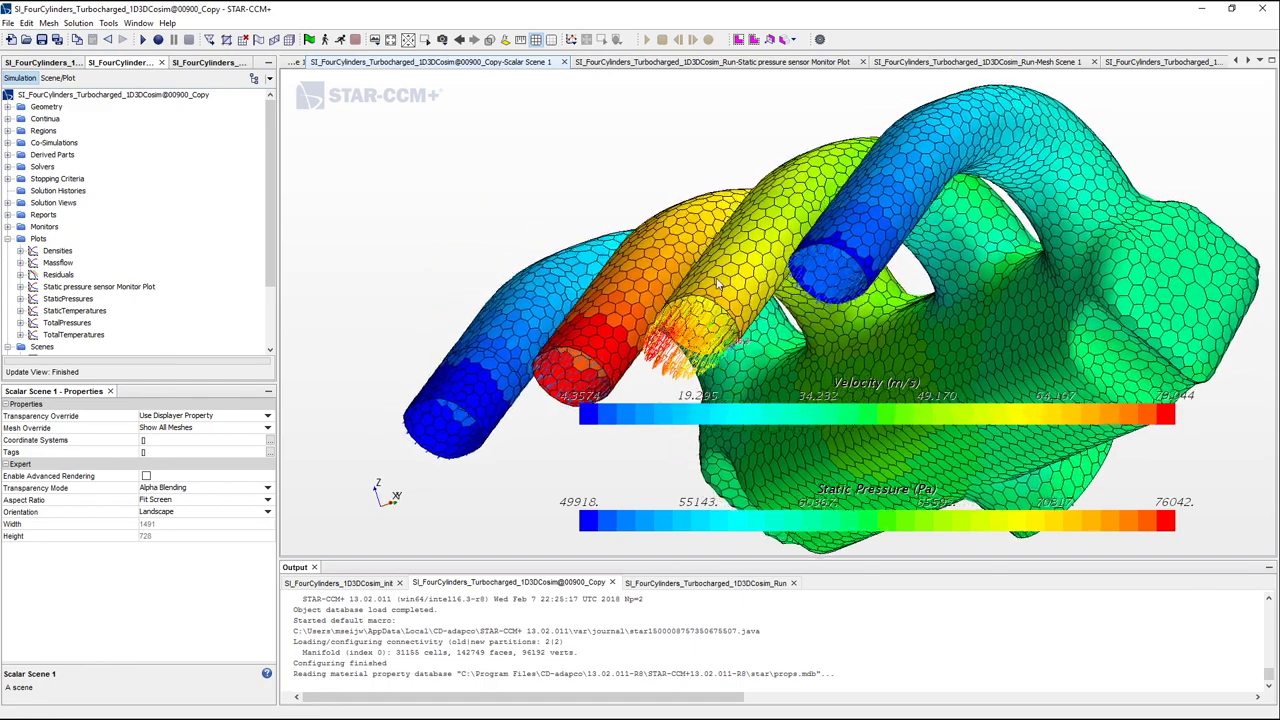